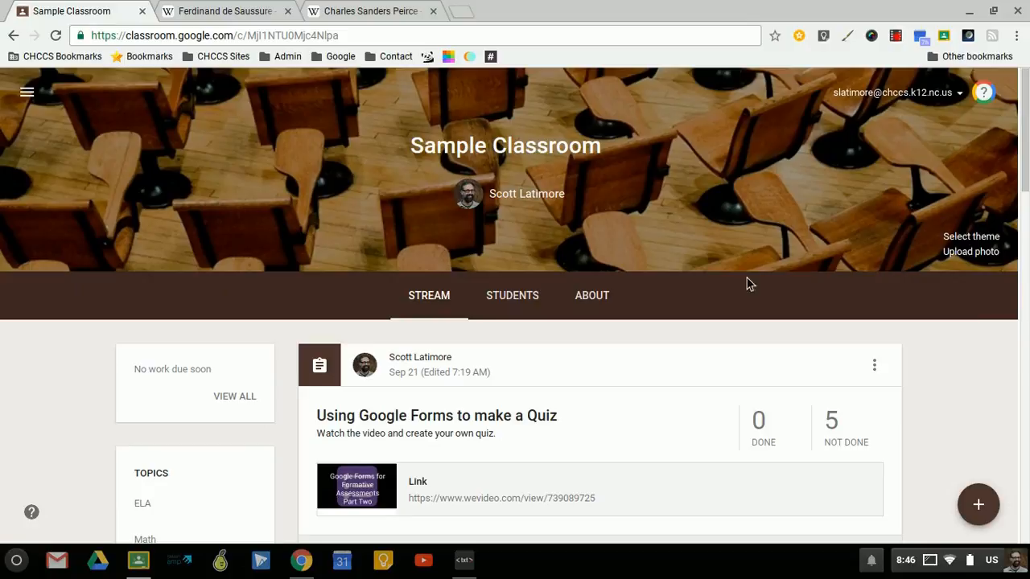
Create a new assignment in Sample Classroom titled "Modalities of Writing".
left_click(986, 505)
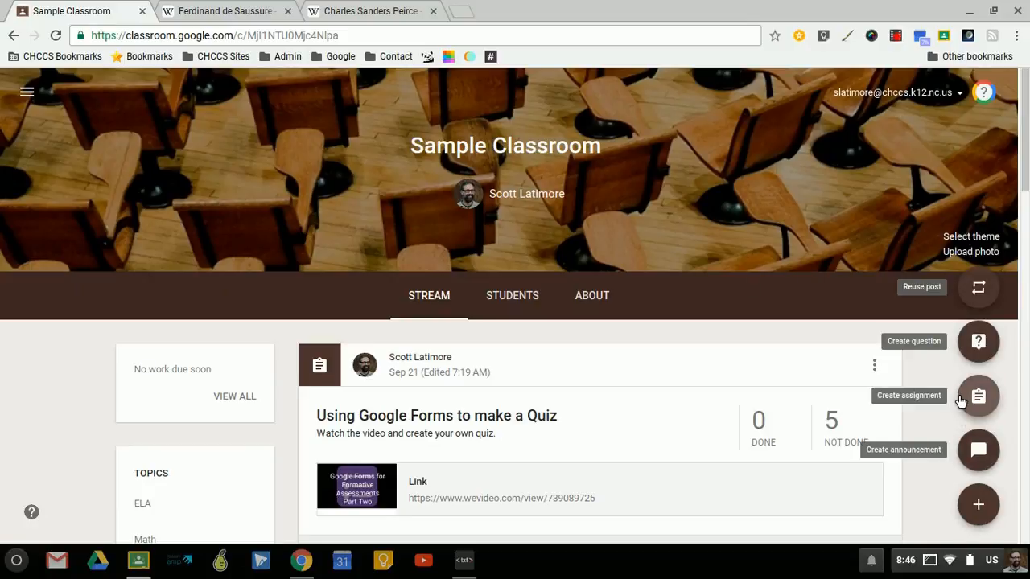
left_click(978, 397)
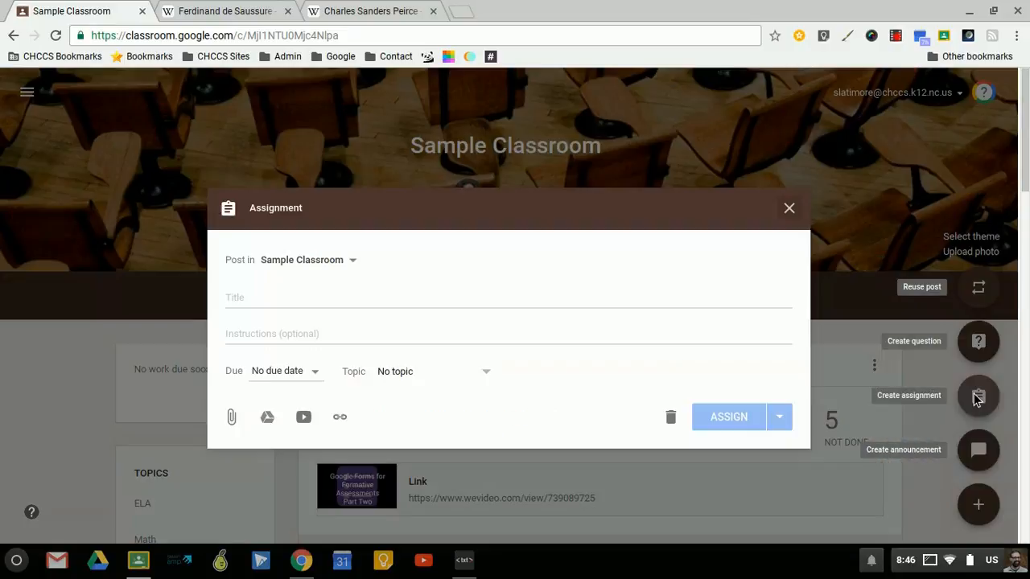
left_click(307, 302)
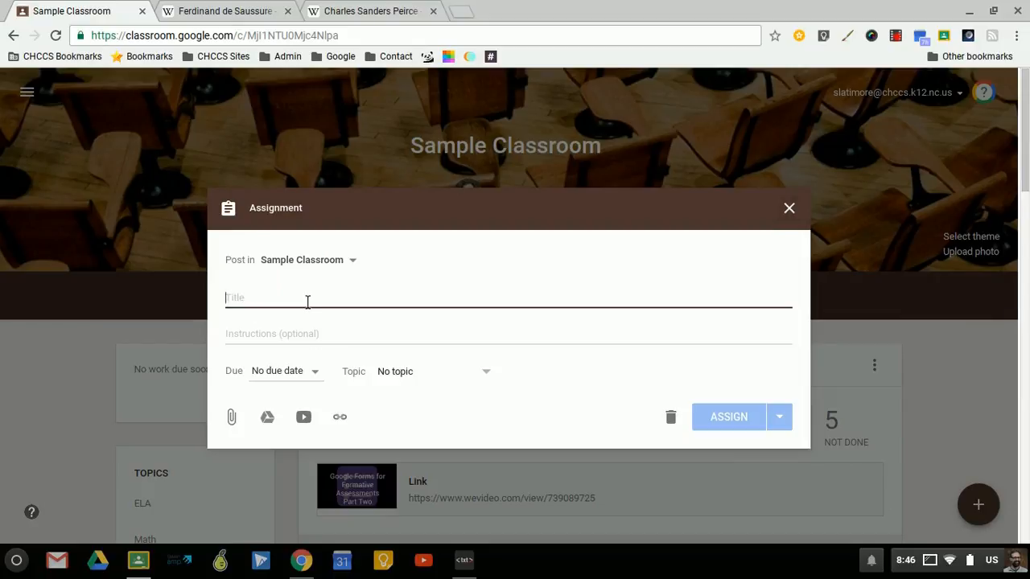
type("Modalities of Writing")
Write the assignment instructions asking for a short illustration of a writing theory in any medium, with the finished product turned in to the assignment.
left_click(255, 338)
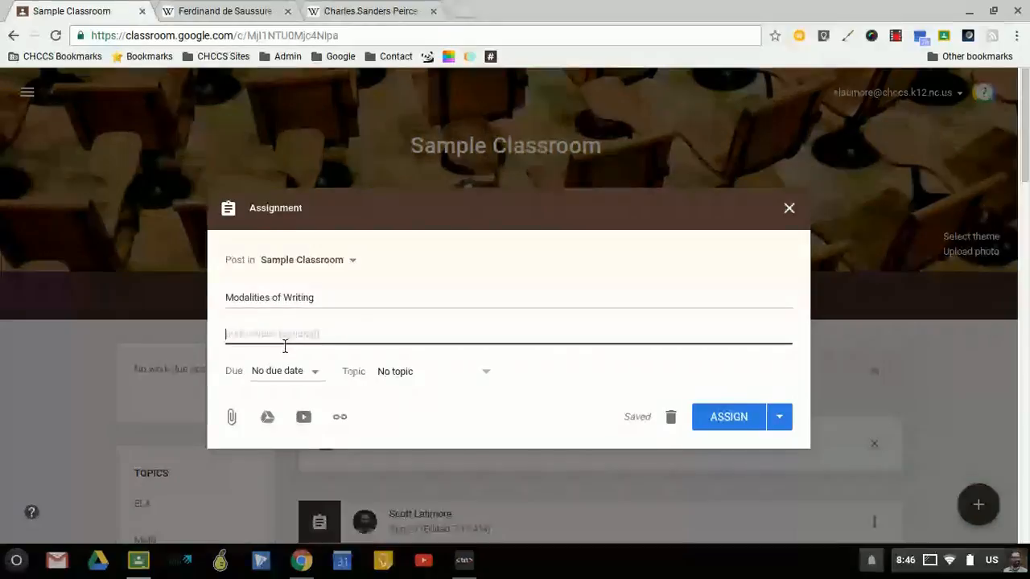
type("In class, we discussed various approaches to and theories of writing, which included a number of different perspectives.  Create a short illustration of one of these approaches or theories using whatever medium you like. You can create a video, presentation, website, or your own piece of writing based around the ideas that we have covered.  When you are done, turn in your finished product to this assignment.")
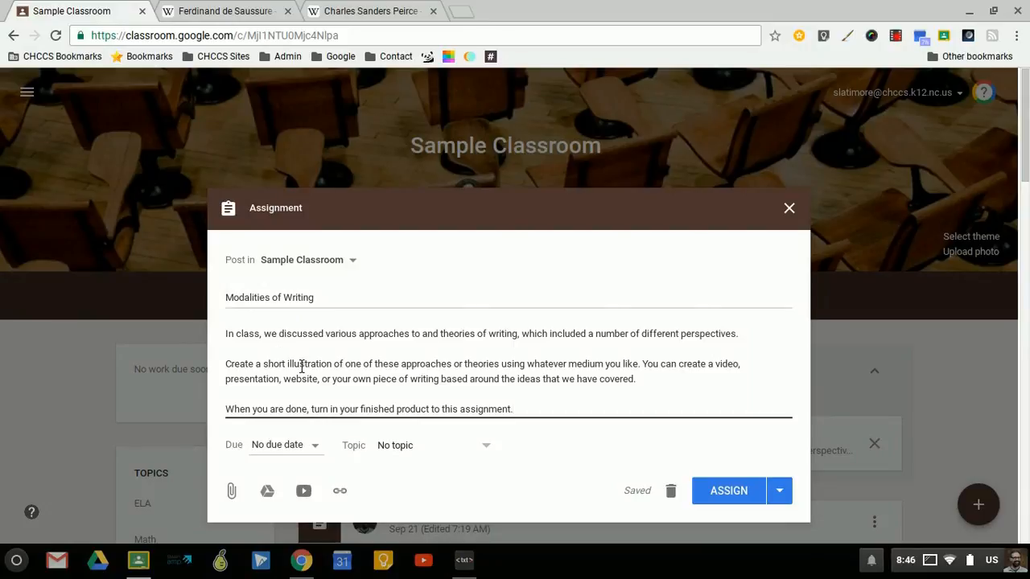
scroll(293, 363, "down", 1)
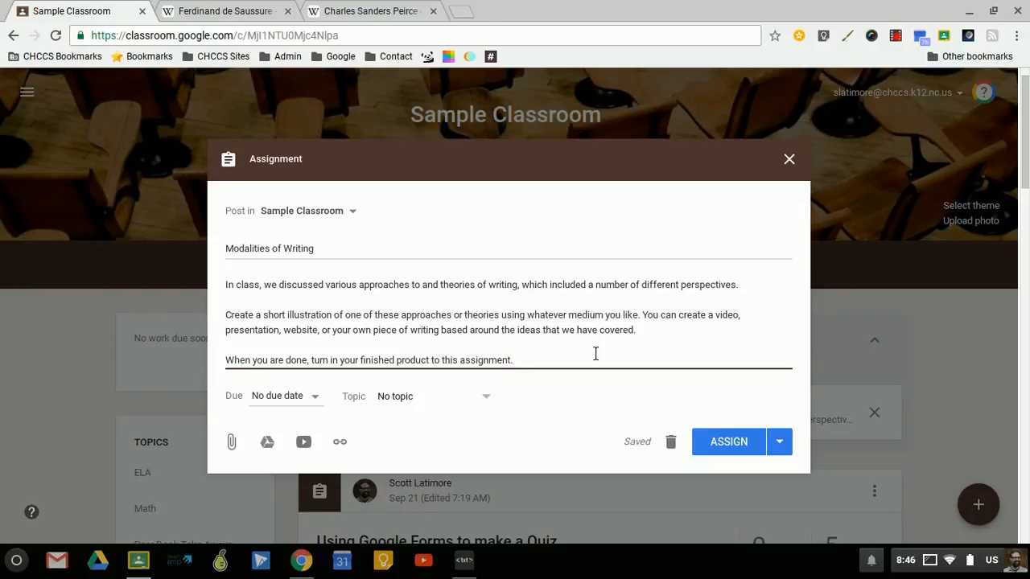
left_click_drag(525, 366, 218, 367)
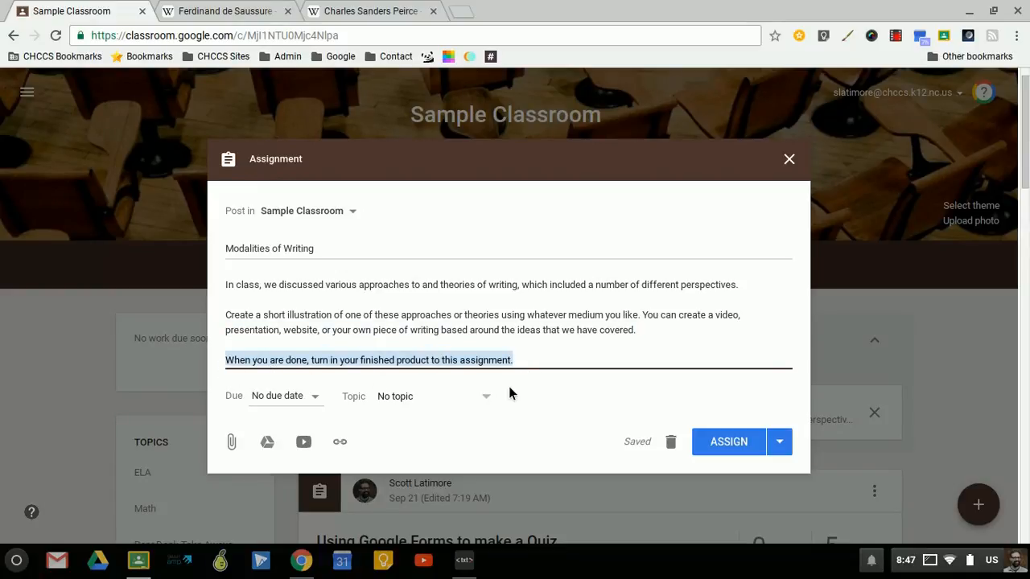
left_click(532, 363)
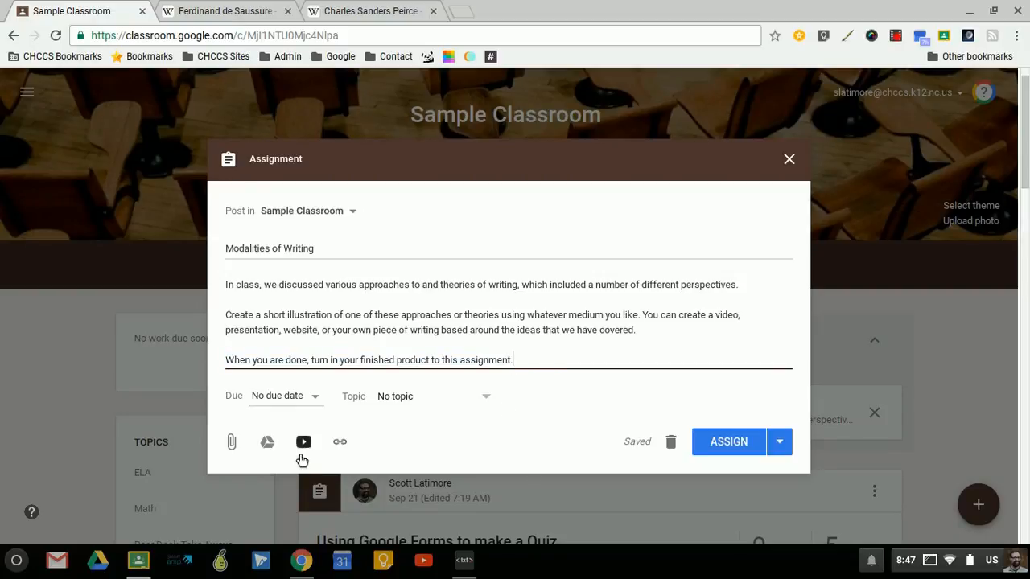
Try attaching My Demo Worksheet from Google Drive, view its student access options, and remove the attachment.
left_click(270, 443)
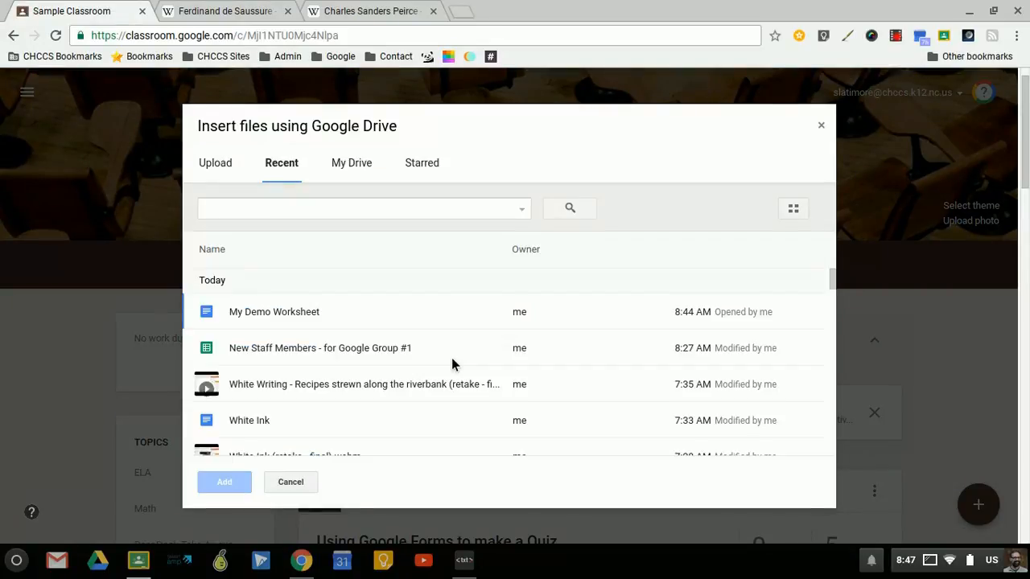
left_click(358, 322)
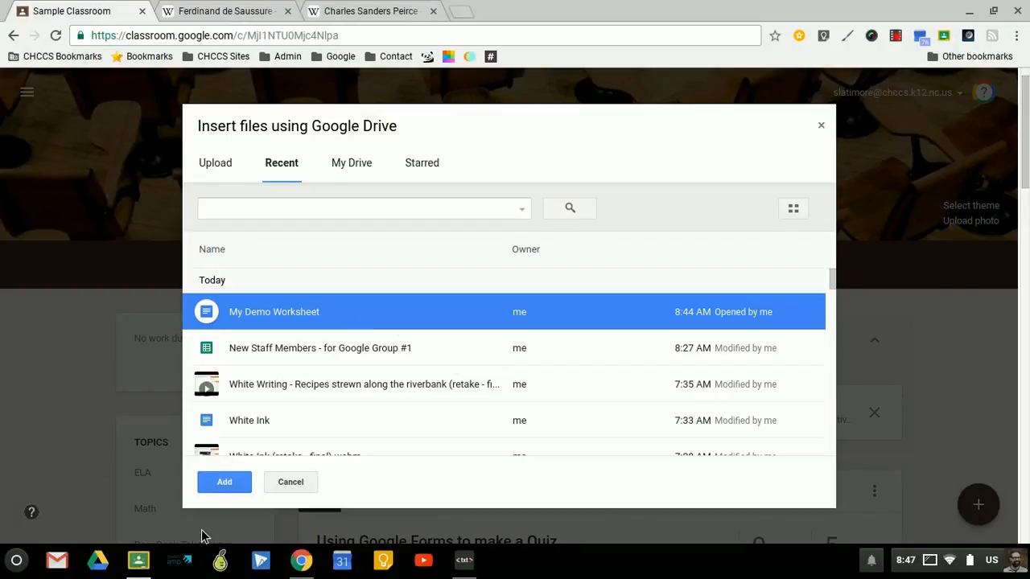
left_click(223, 488)
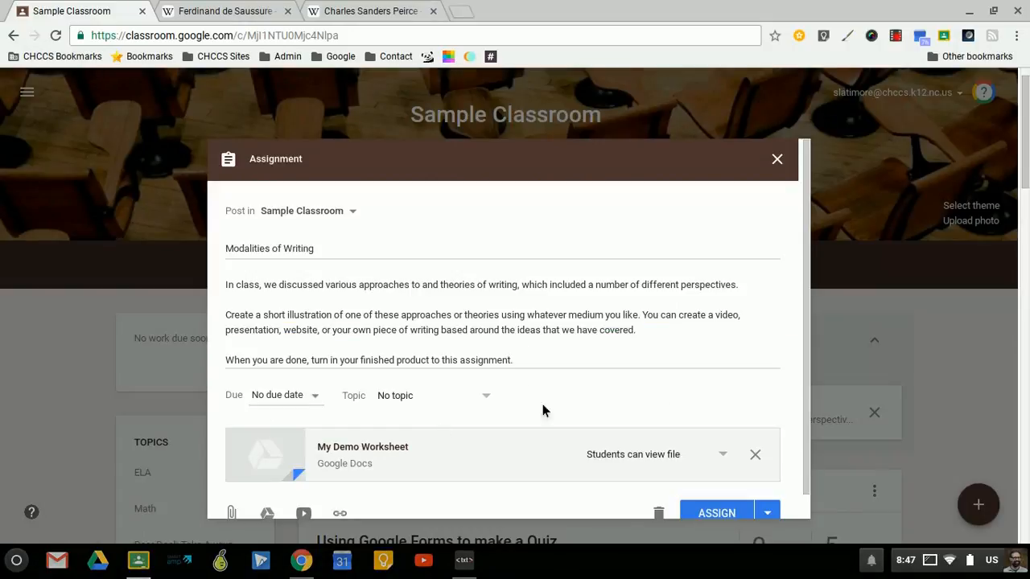
left_click(721, 428)
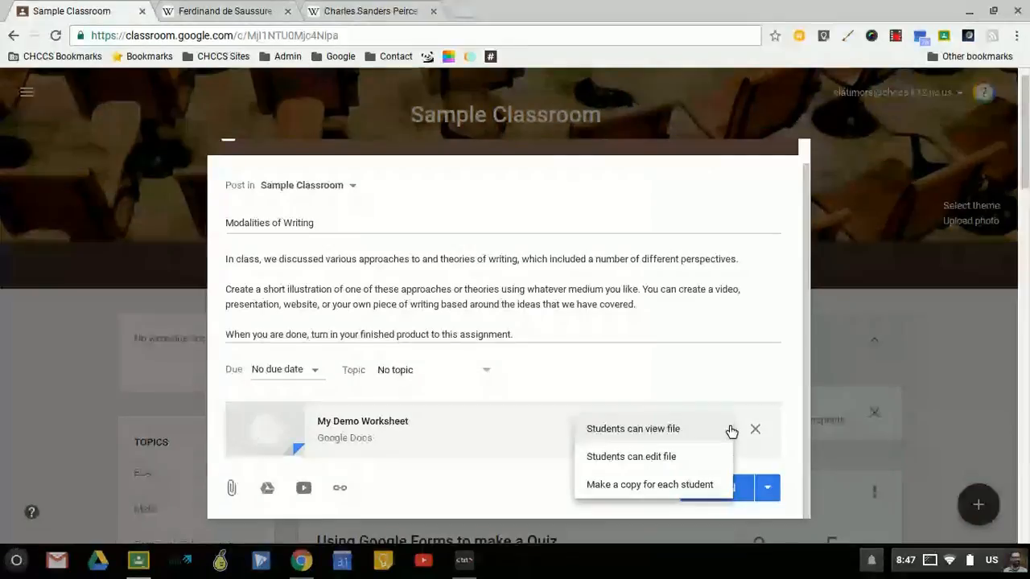
left_click(728, 390)
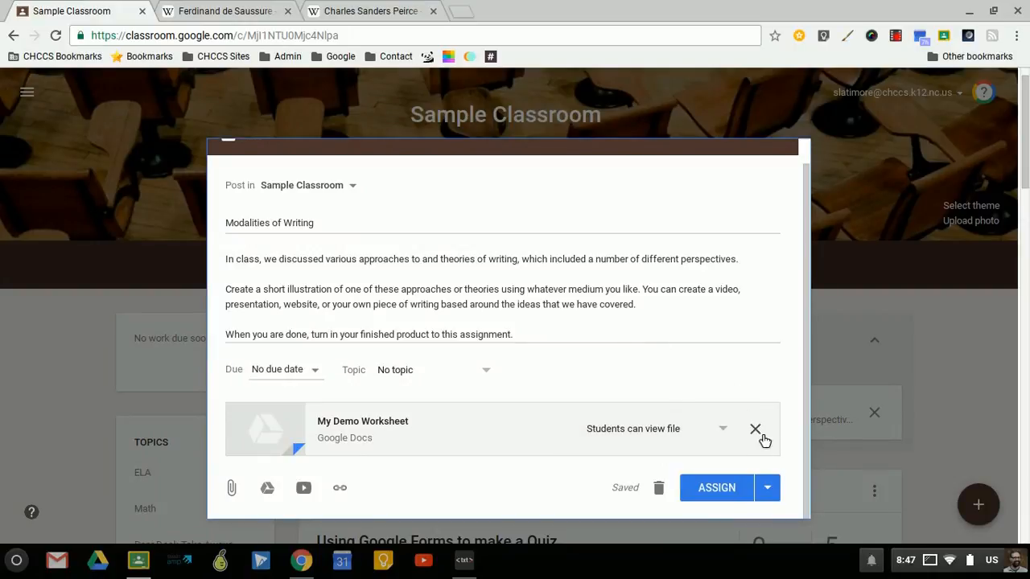
left_click(754, 428)
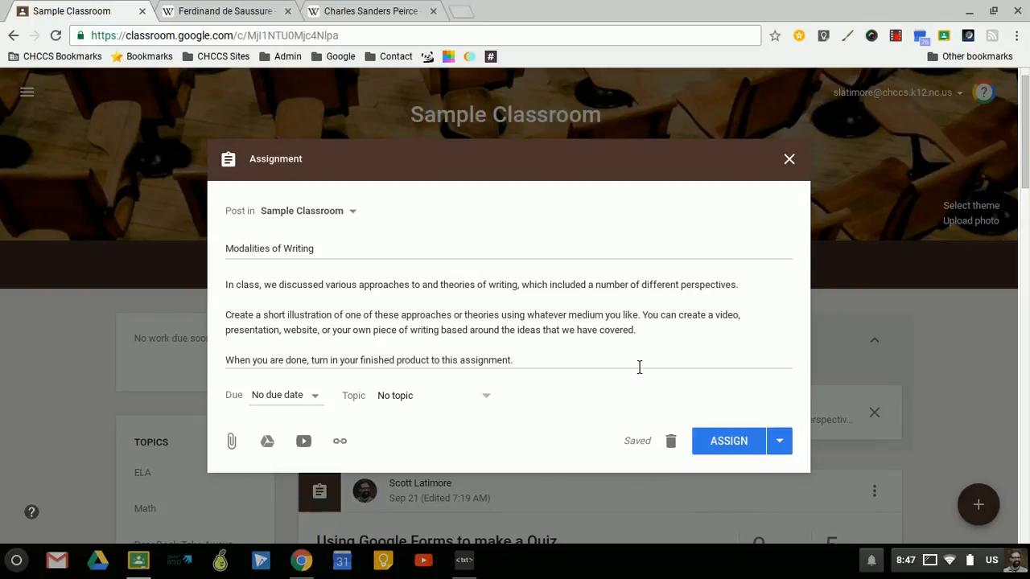
Set the assignment's due date to October 14, 2016.
left_click(313, 397)
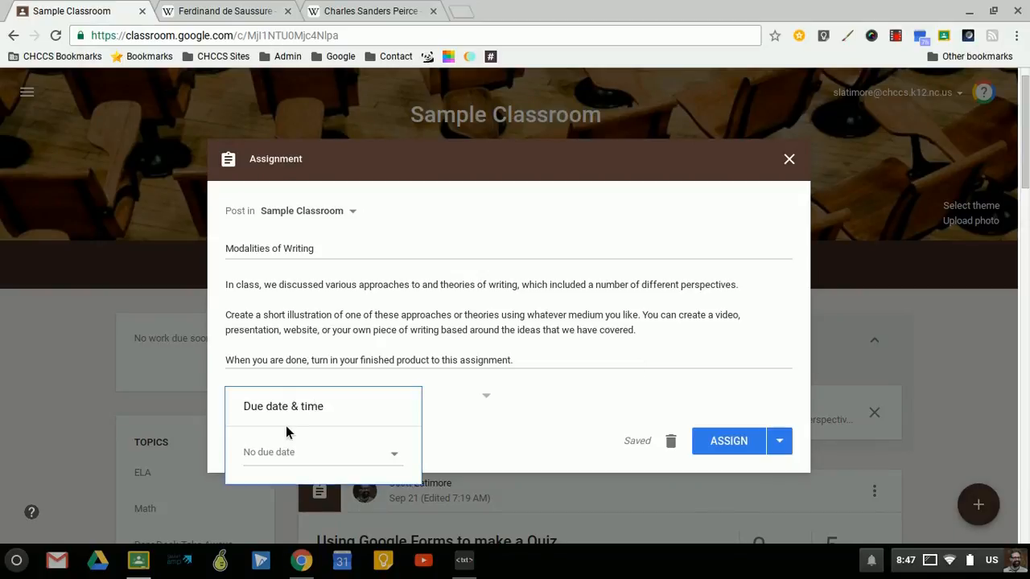
left_click(255, 465)
left_click(367, 453)
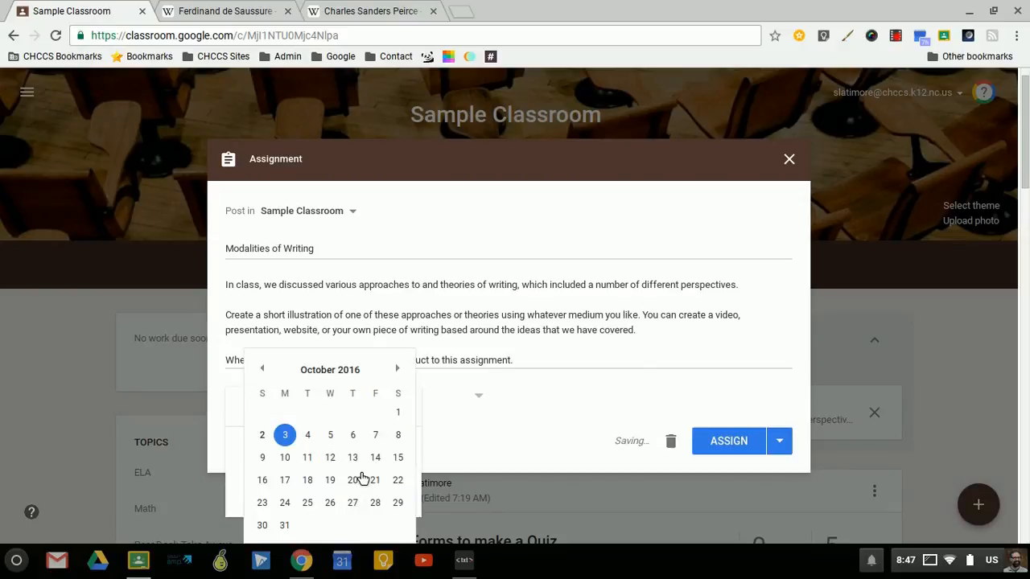
left_click(456, 429)
File the assignment under the ELA topic and assign it to the class.
left_click(430, 399)
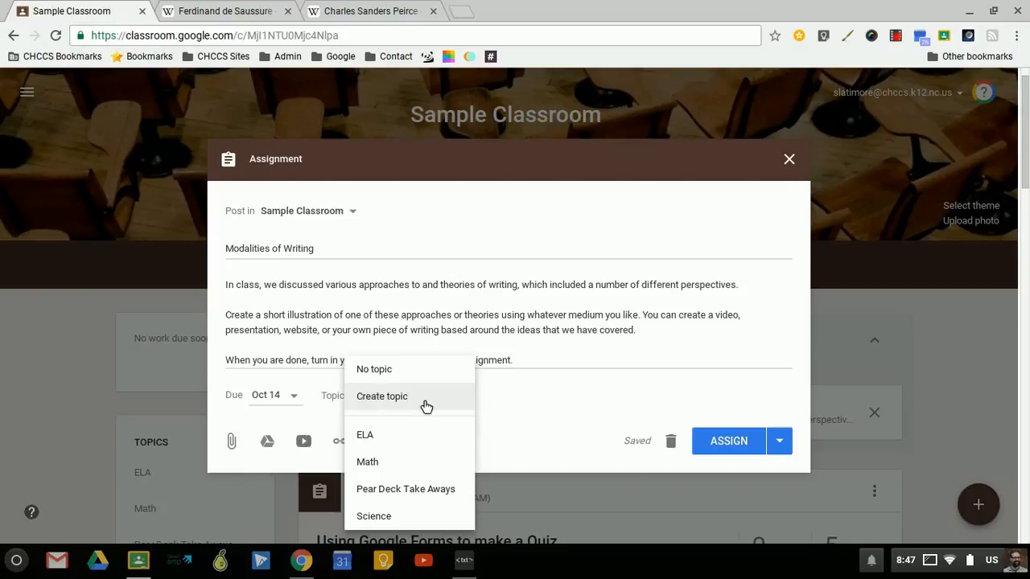
left_click(402, 437)
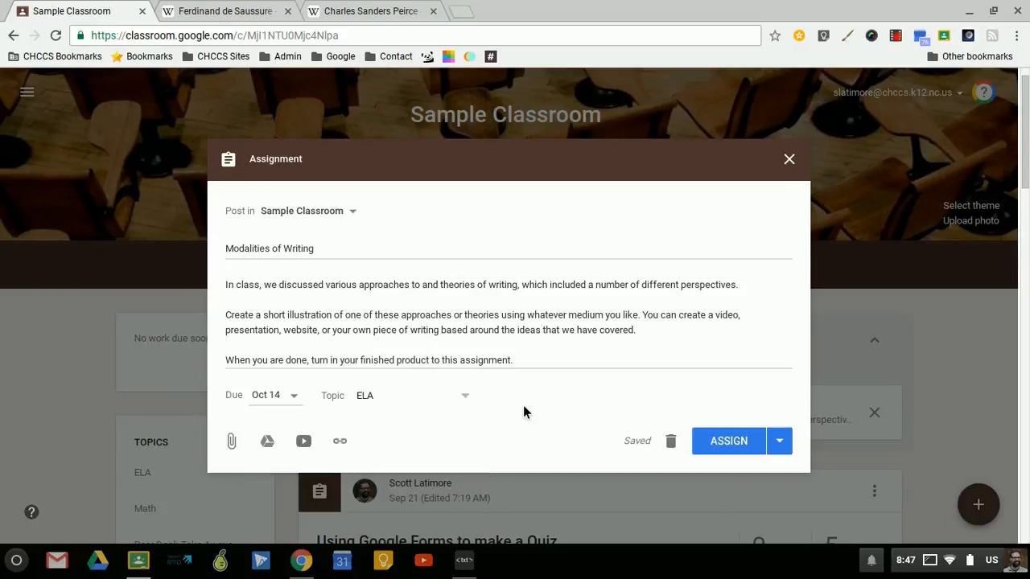
left_click(733, 442)
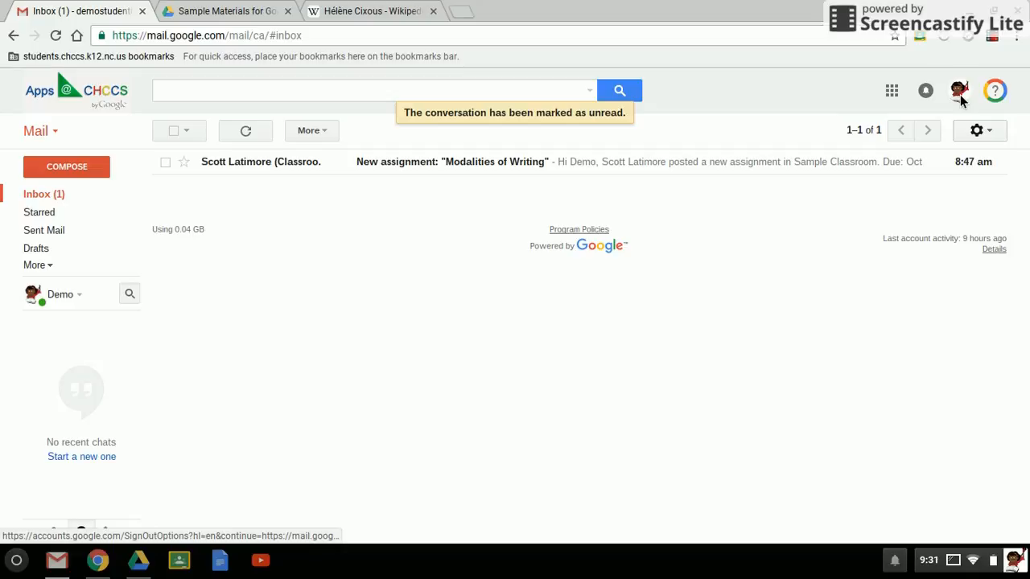
In the student's Gmail inbox, open the "Modalities of Writing" notification and go from it to the assignment in Classroom.
left_click(452, 164)
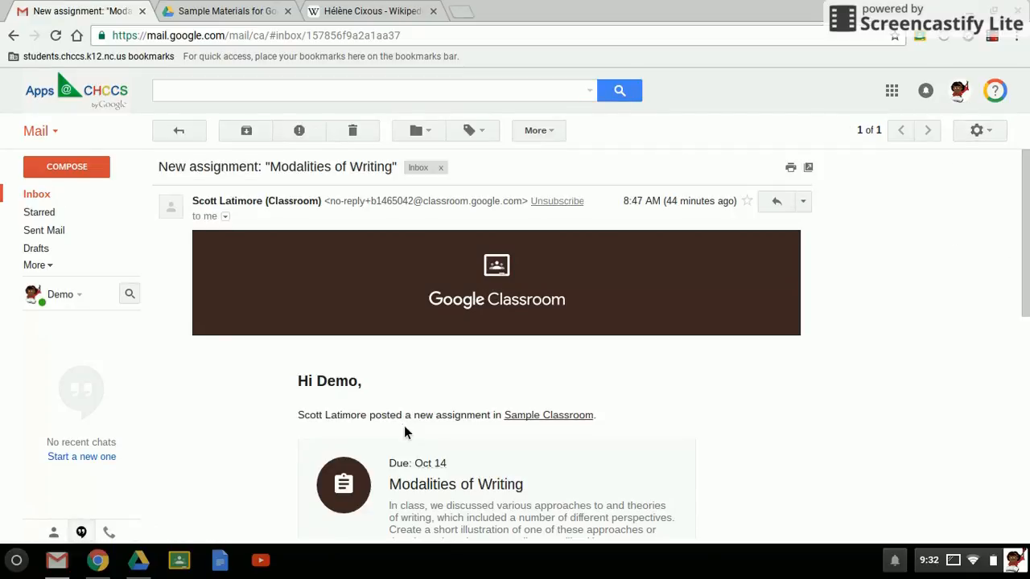
scroll(402, 402, "down", 5)
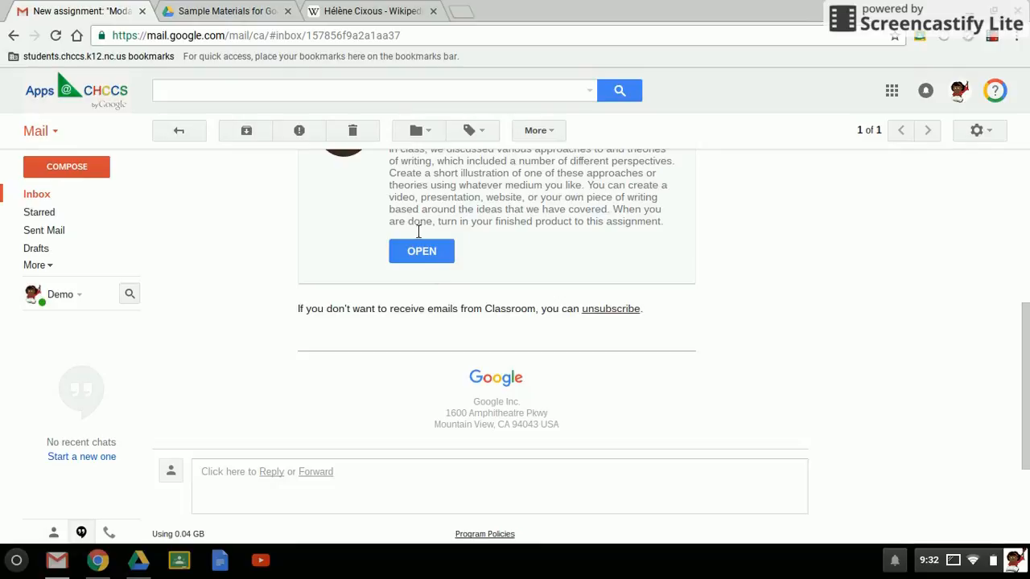
left_click(422, 251)
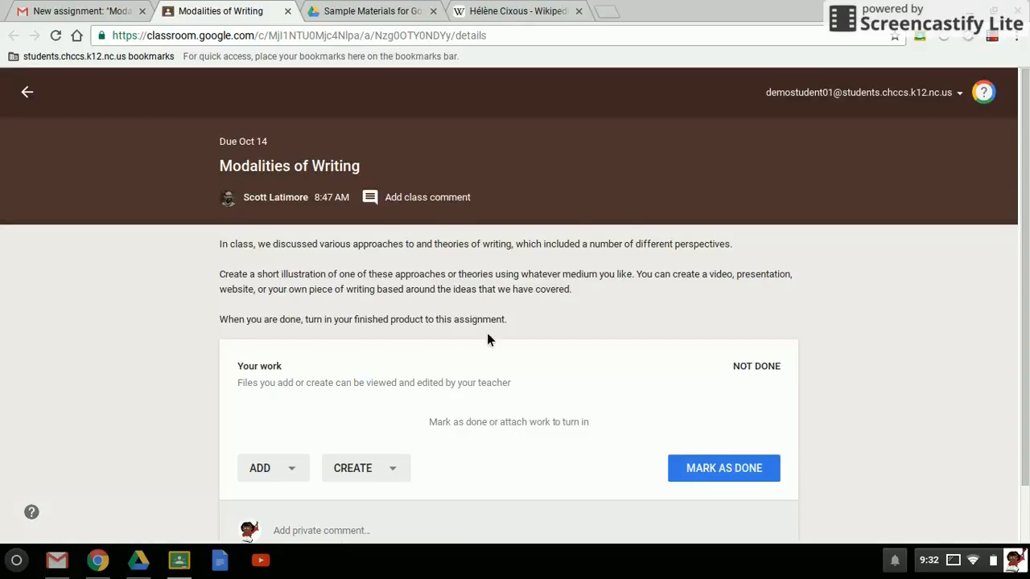
scroll(488, 334, "down", 2)
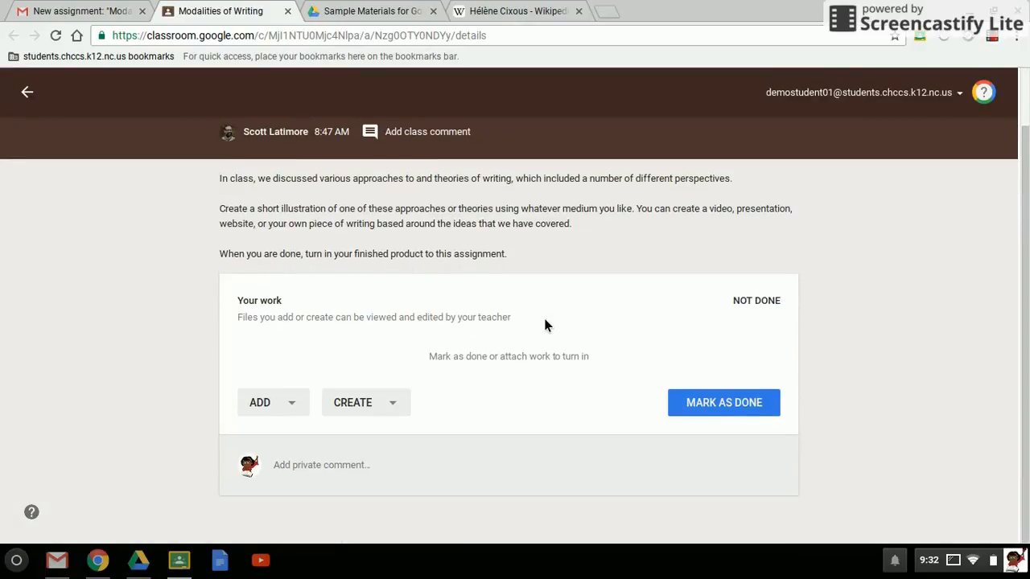
left_click(266, 411)
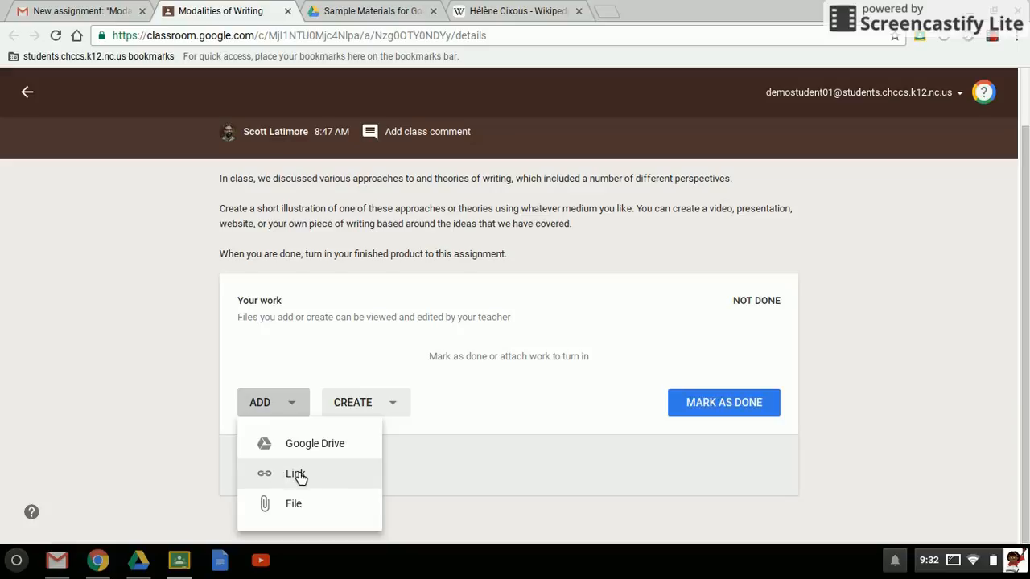
left_click(196, 455)
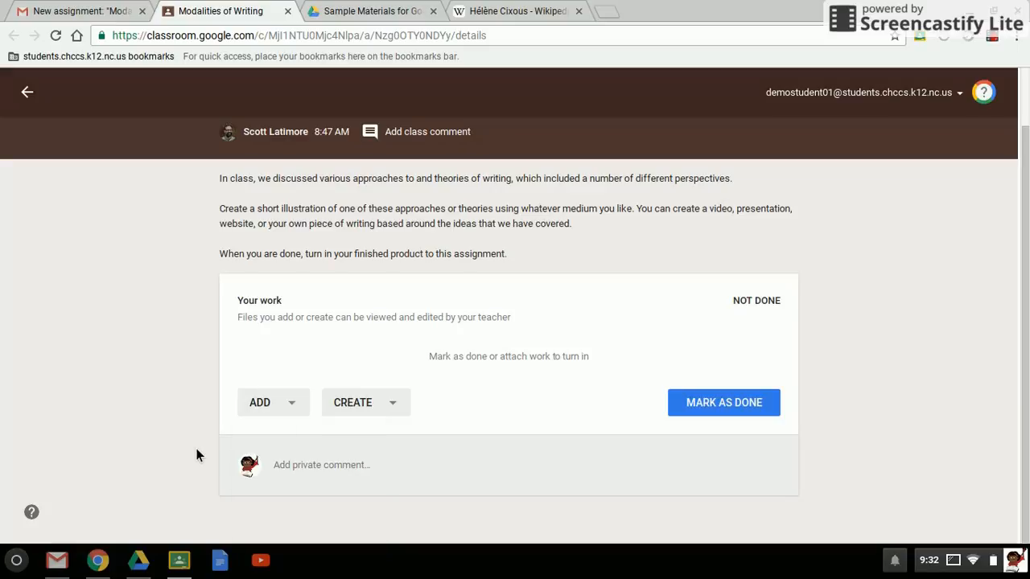
left_click(369, 406)
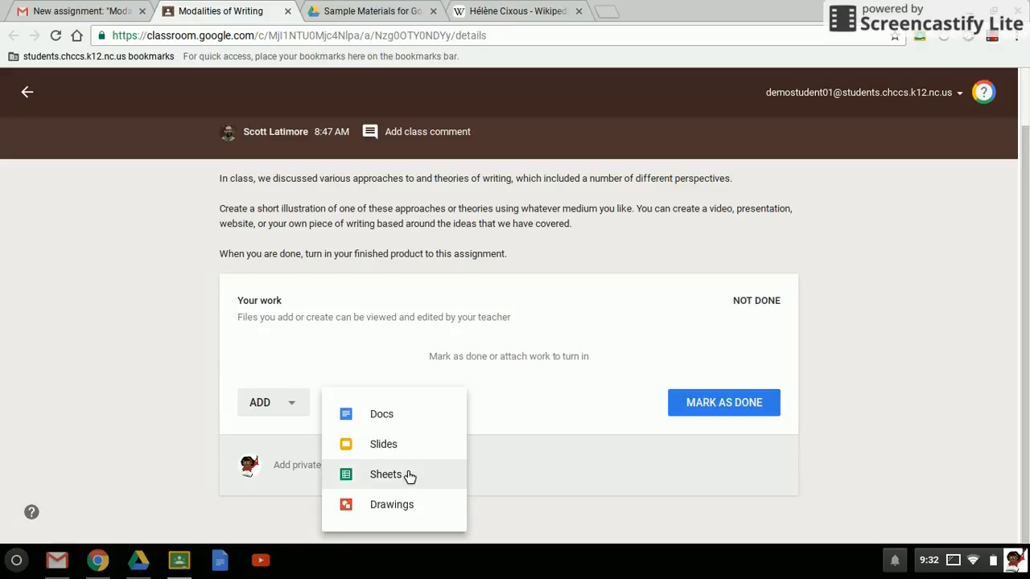
left_click(357, 364)
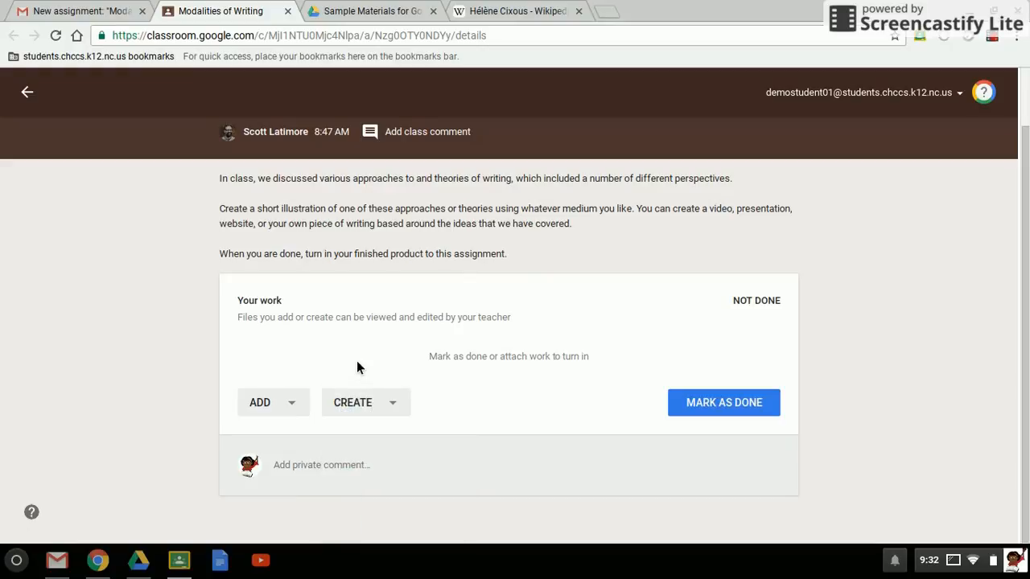
Switch to Google Drive and play the White Ink v2.mp4 video from the Sample Materials for Google Classroom folder, closing the preview when finished.
left_click(368, 13)
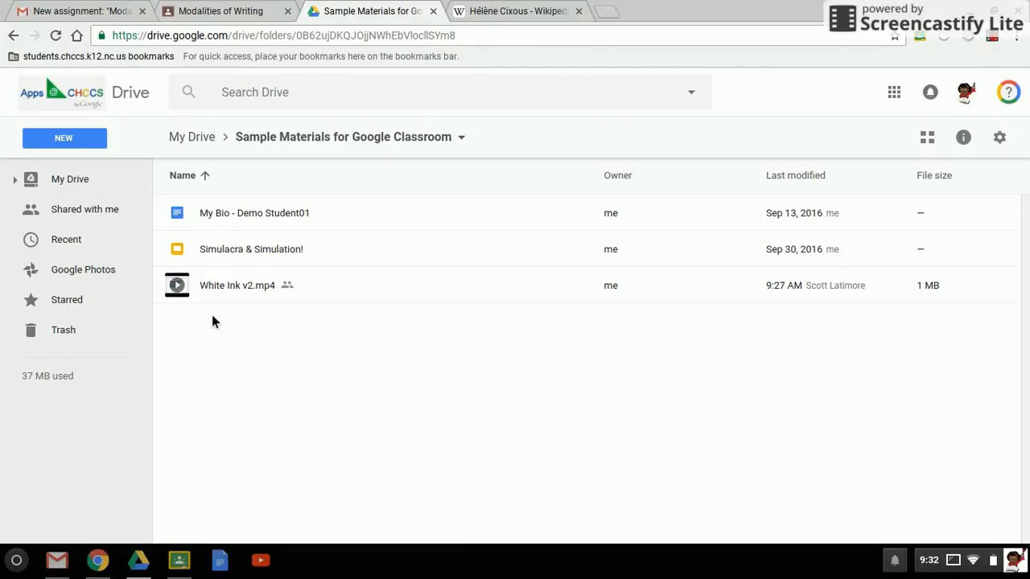
double_click(223, 287)
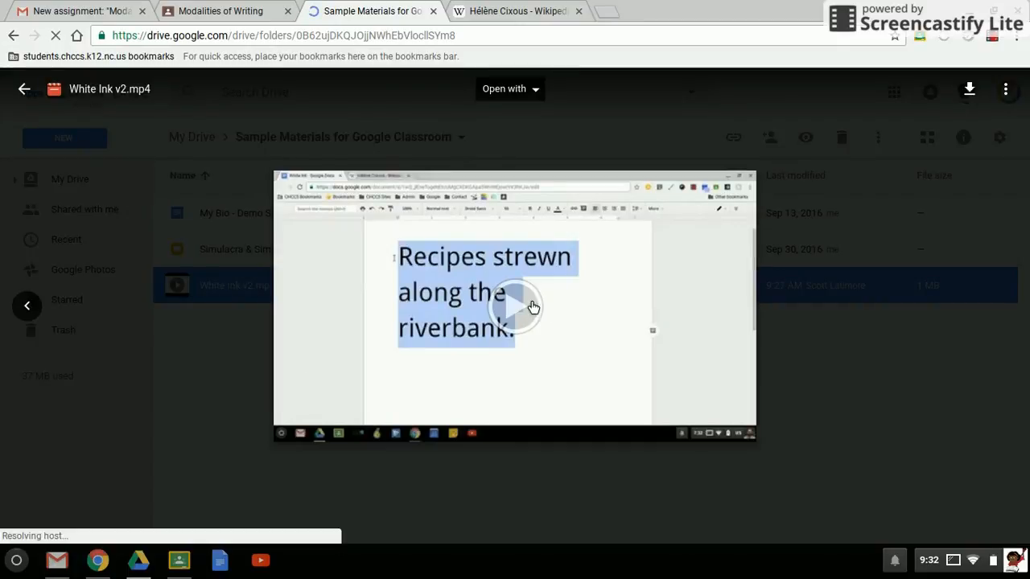
left_click(531, 307)
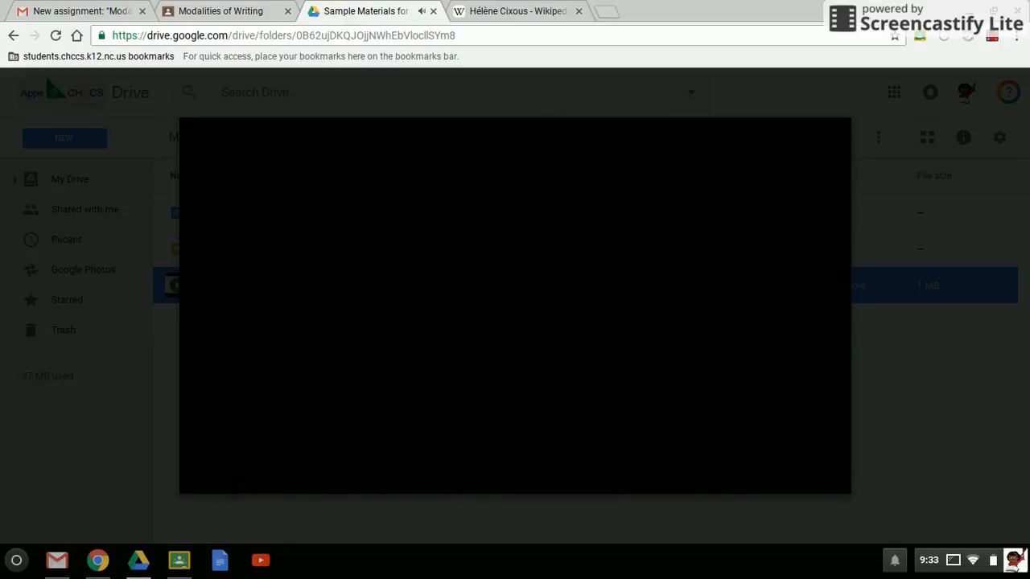
left_click(917, 410)
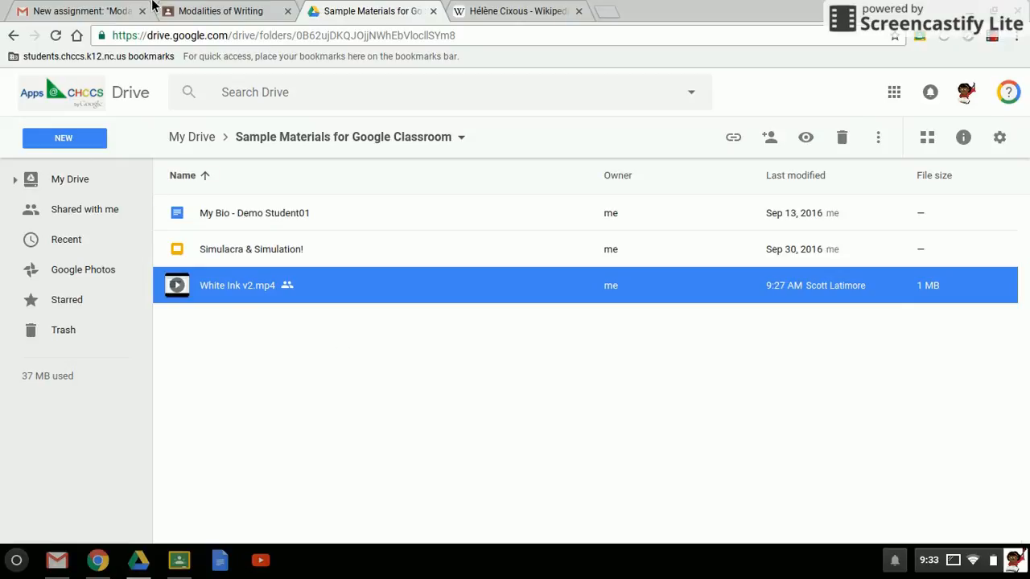
Return to the Modalities of Writing assignment and attach White Ink v2.mp4 from Google Drive as the student's work.
left_click(207, 11)
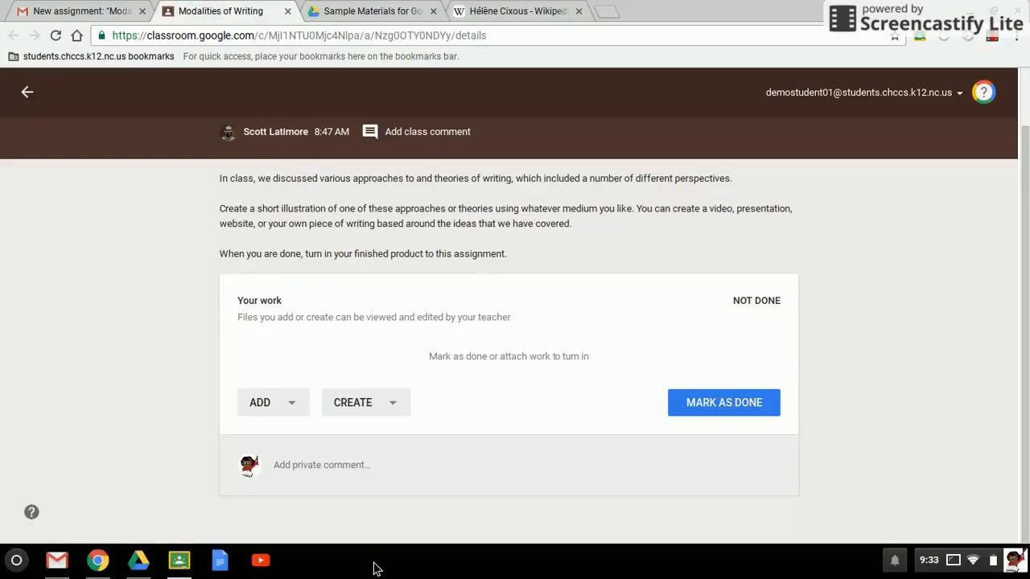
left_click(284, 401)
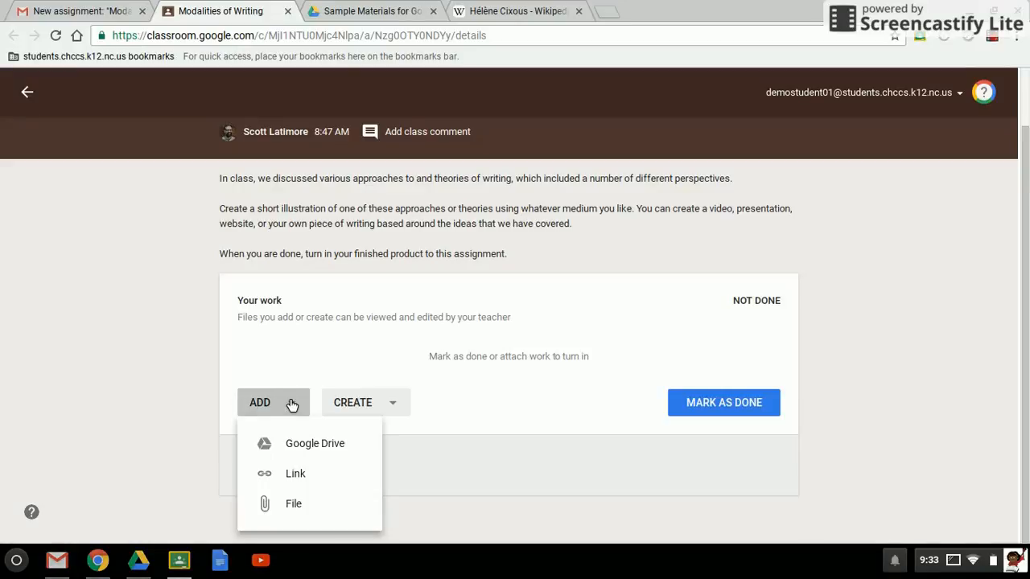
left_click(308, 449)
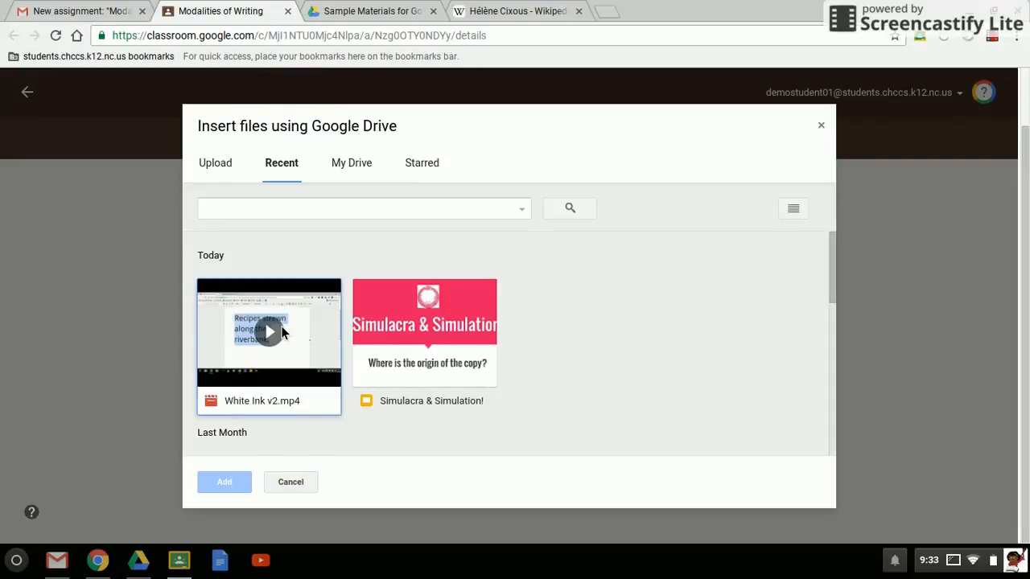
left_click(282, 334)
left_click(230, 481)
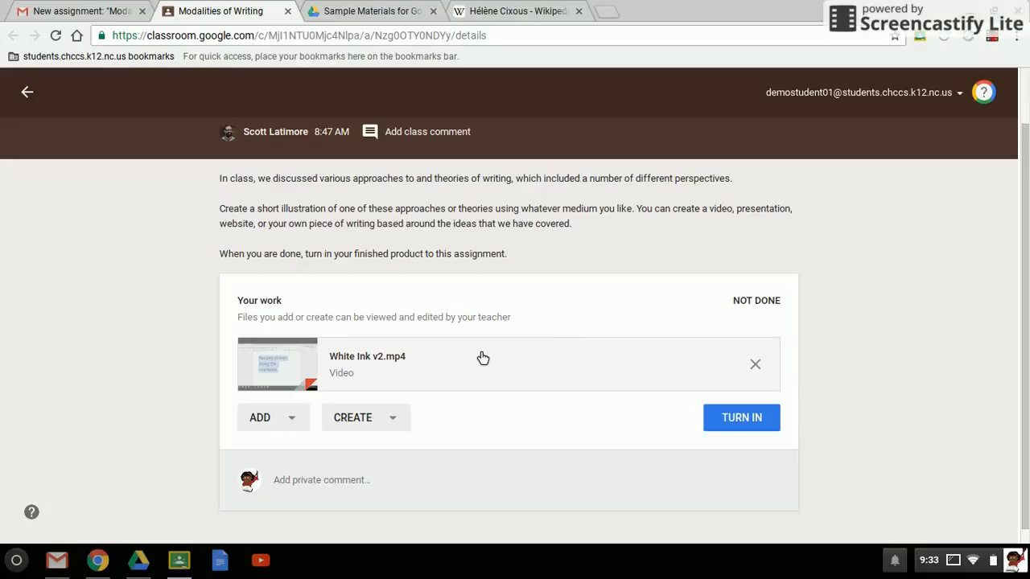
Turn in White Ink v2.mp4 for the Modalities of Writing assignment and confirm the submission.
left_click(741, 423)
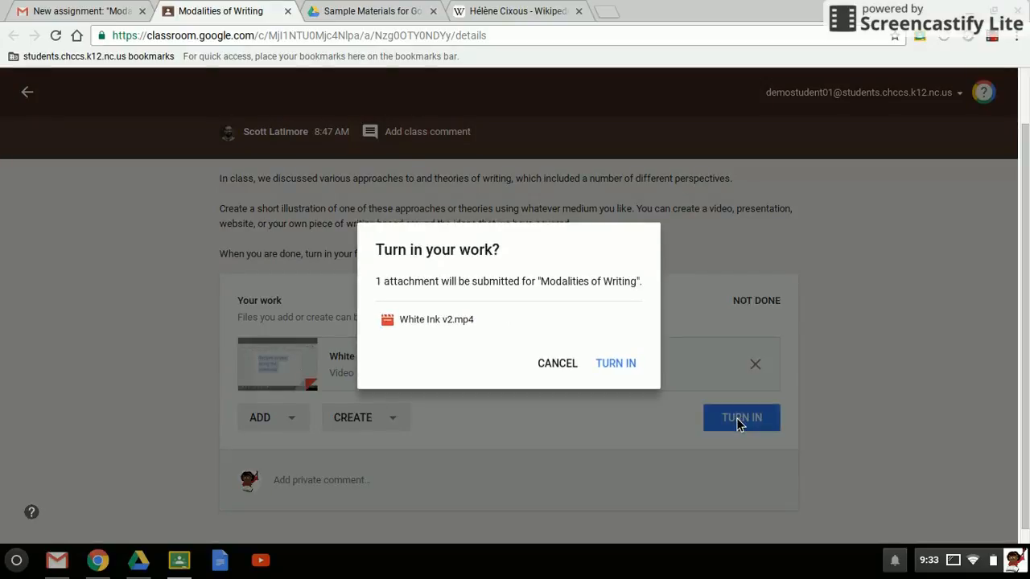
left_click(609, 365)
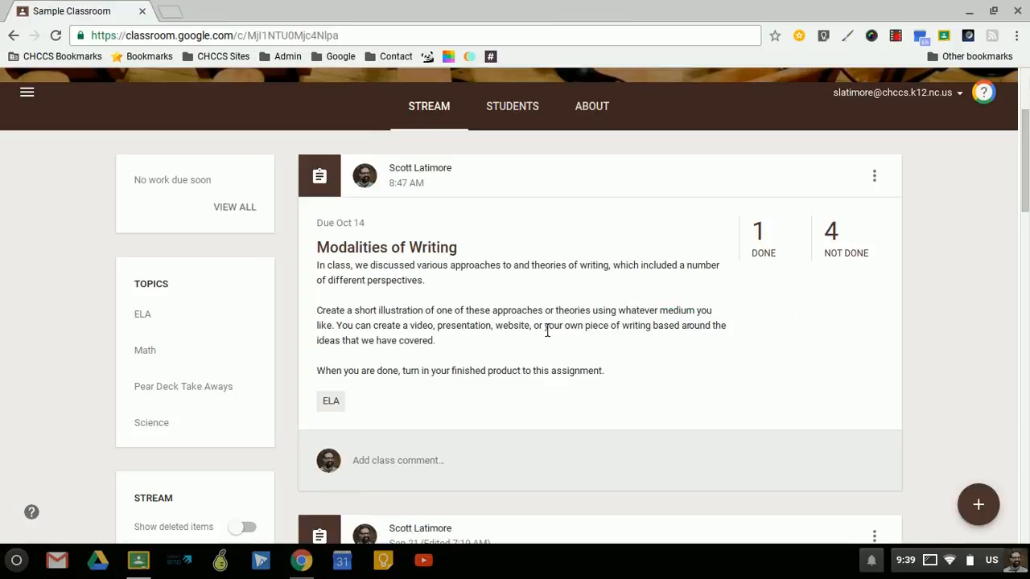
As the teacher, open the done submissions for Modalities of Writing and start returning the work of the student who turned it in.
left_click(769, 243)
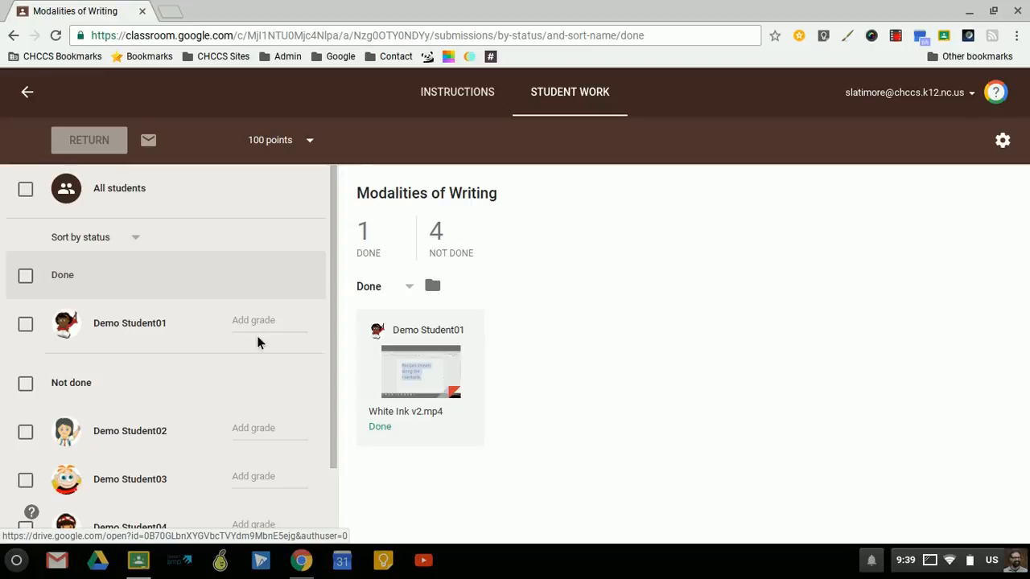
left_click(35, 325)
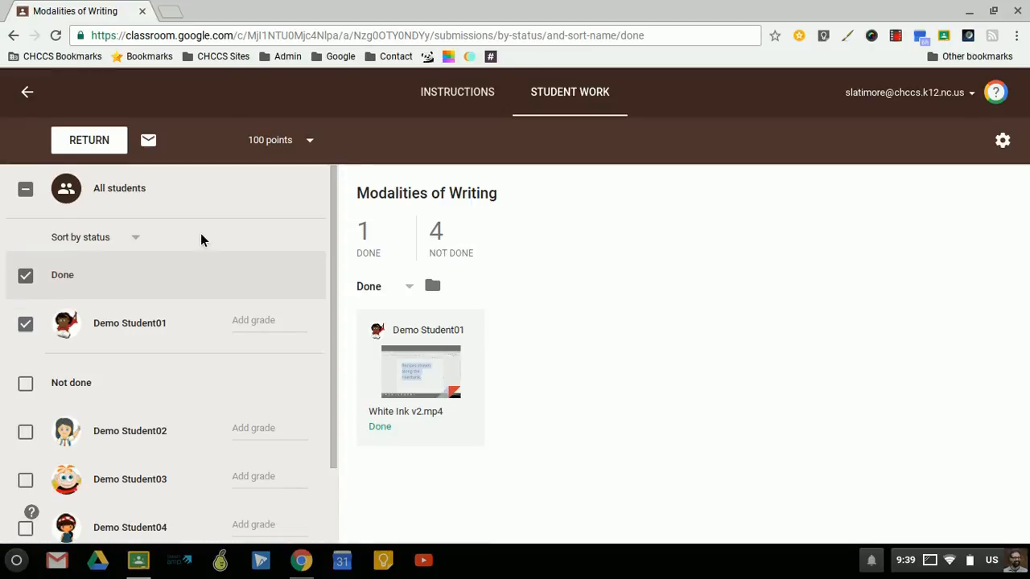
left_click(105, 142)
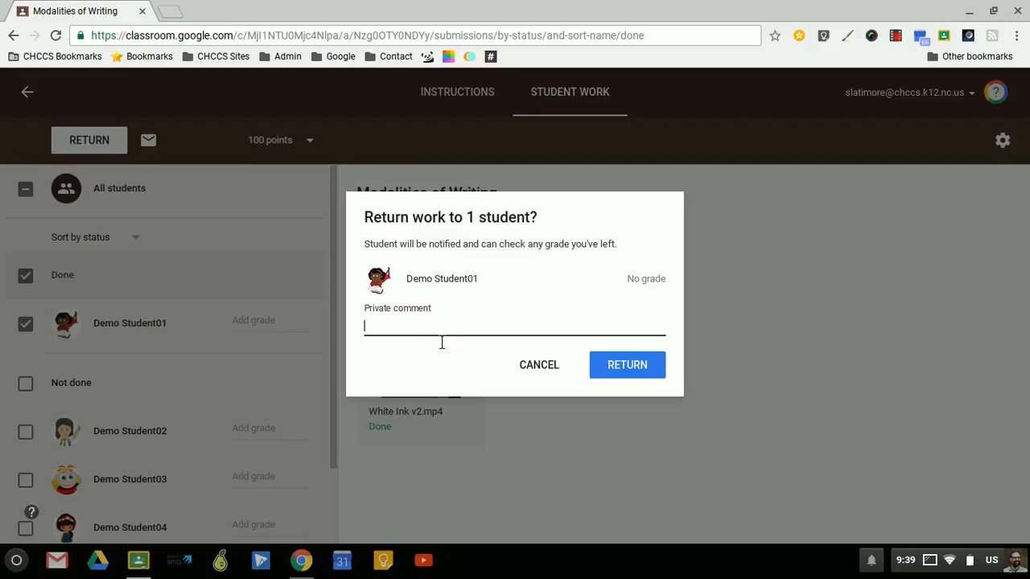
Add the private comment "Great job you really illustrate the concept." and return the work to the student without a grade.
type("Great job")
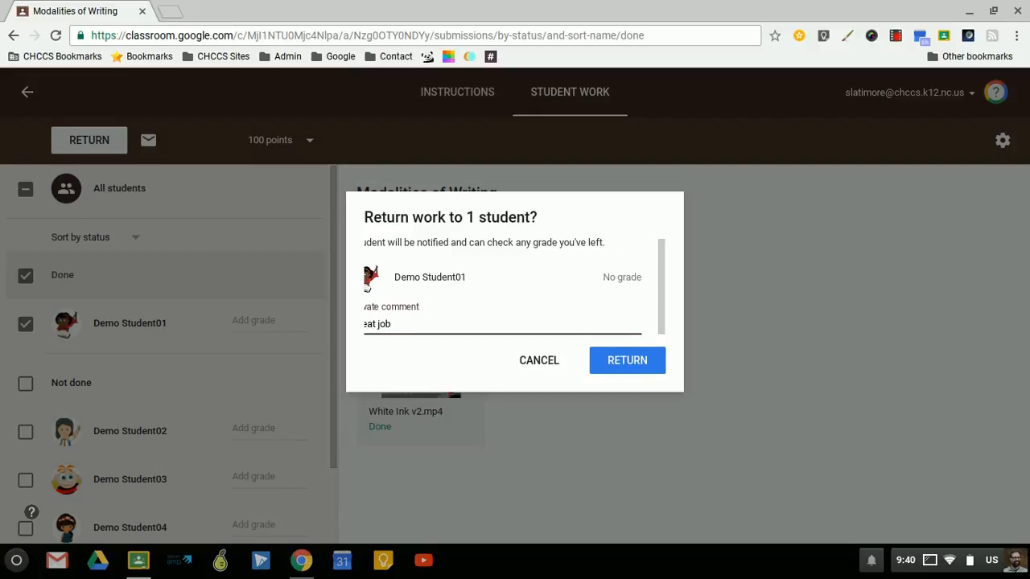
type(" you rewall")
key("BackSpace")
key("BackSpace")
key("BackSpace")
key("BackSpace")
type("aly")
key("BackSpace")
type("lly illustrate th")
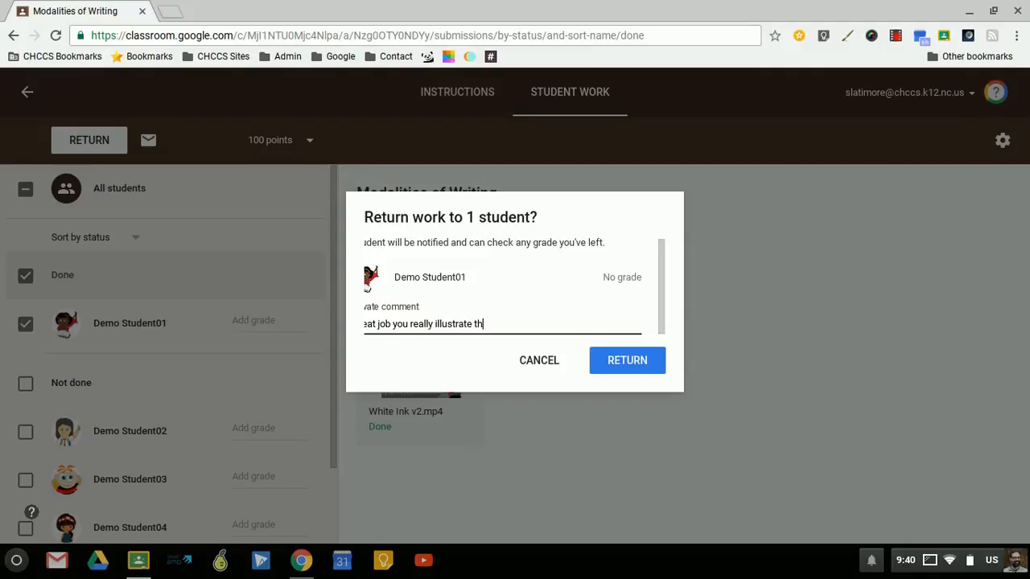
type("e concept.")
left_click(619, 360)
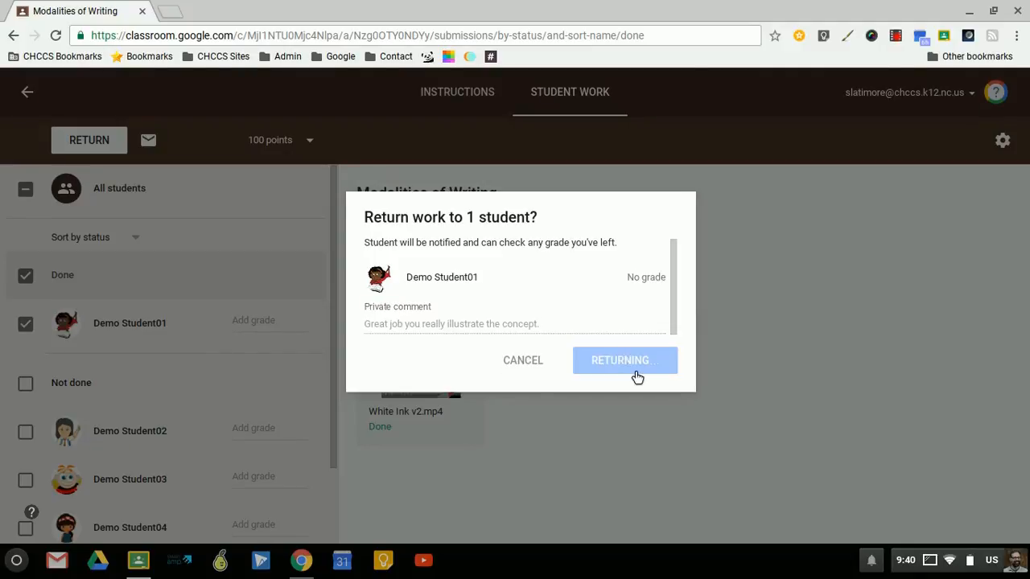